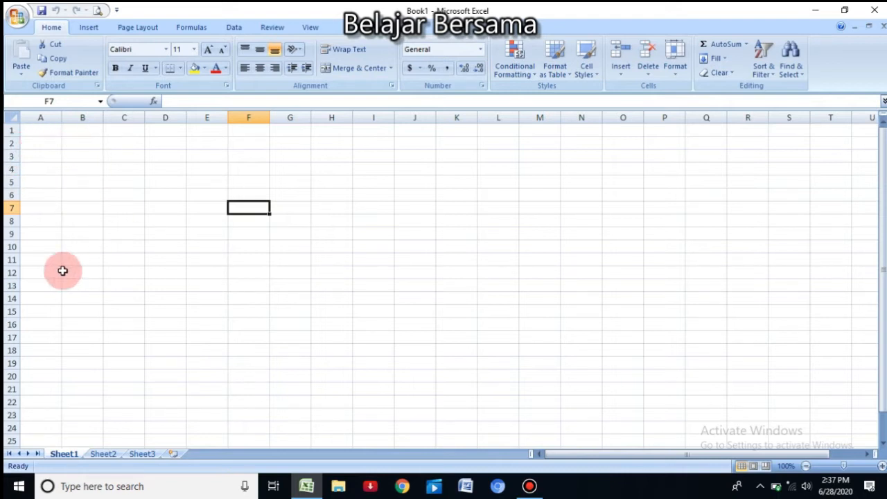
drag(53, 142, 352, 421)
drag(40, 141, 341, 406)
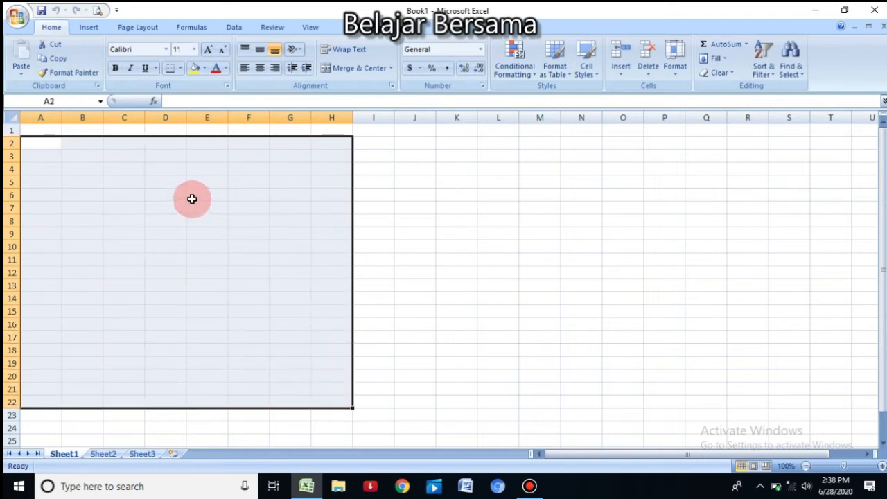
Step: Enter the numbers 2000, 20000 and 50000 in cells D3, D4 and D5
click(173, 156)
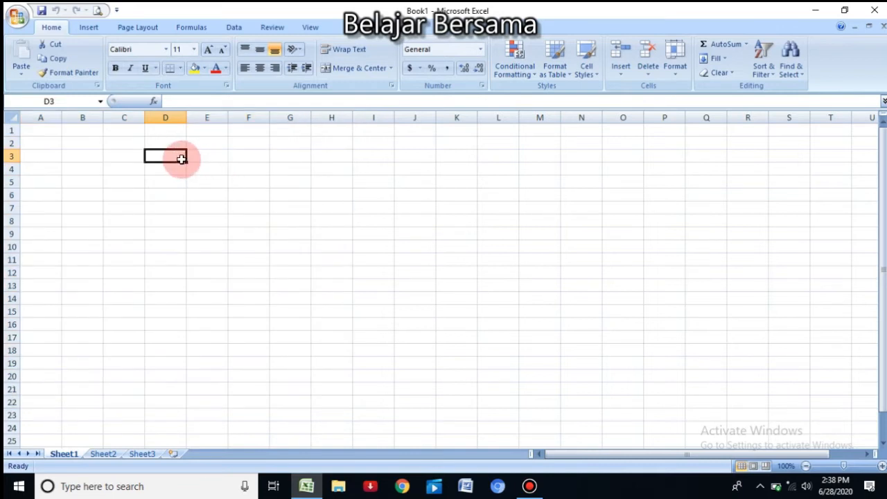
text(2000)
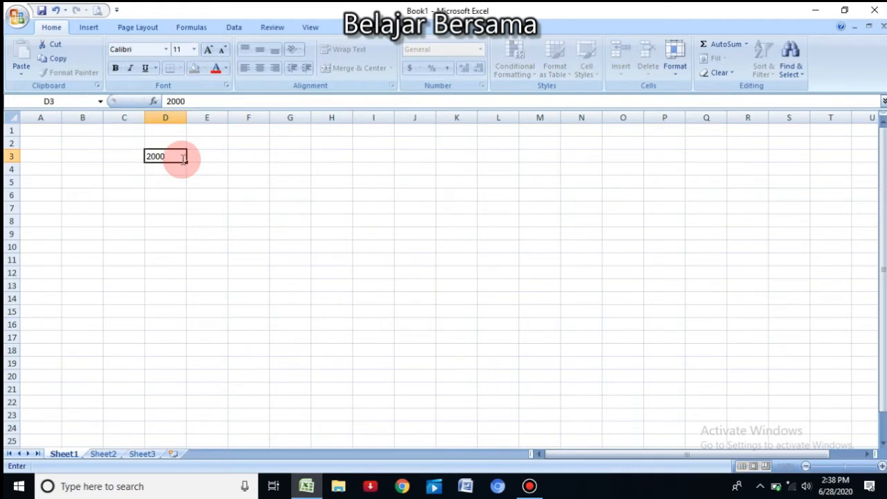
key(Return)
text(20000)
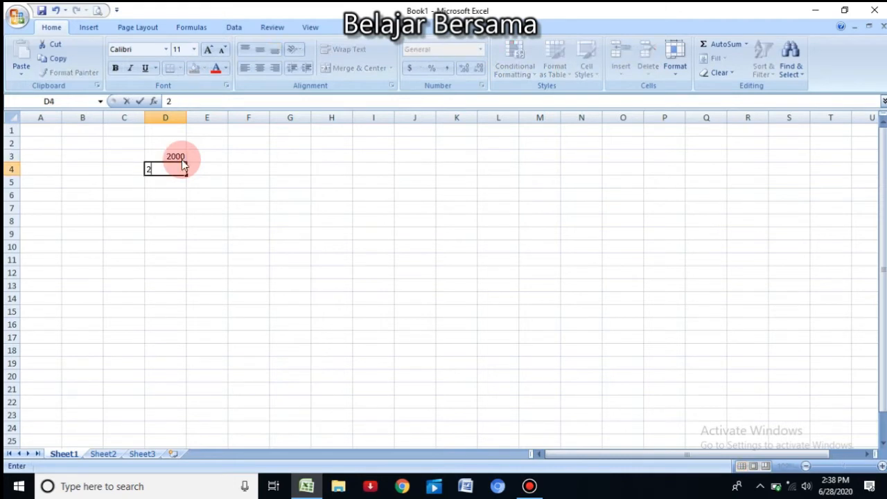
key(Return)
text(50000)
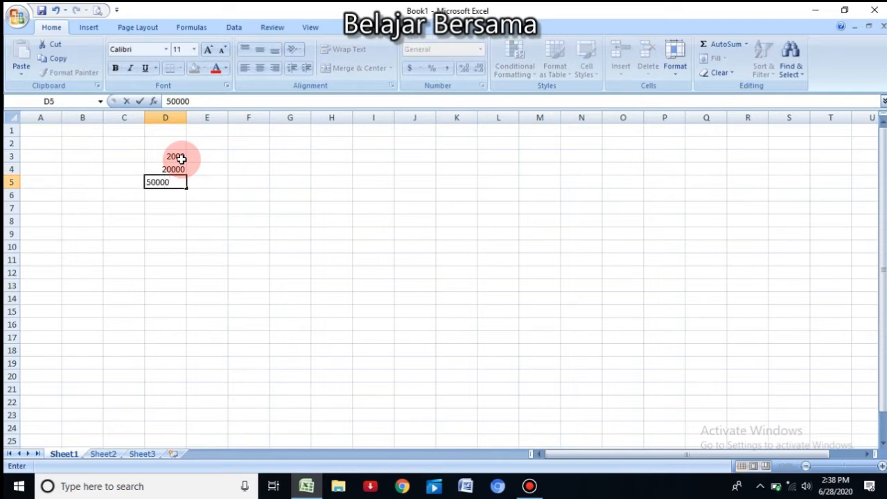
key(Return)
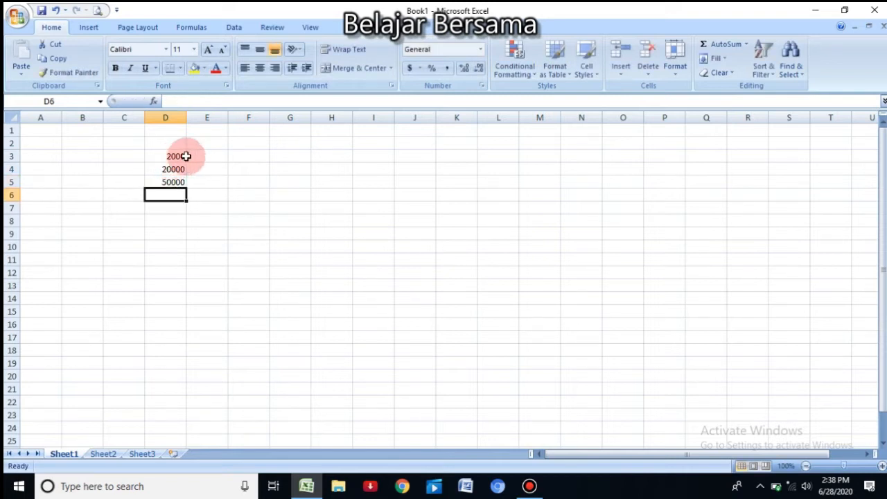
Step: Set the font size of the three numbers in D3:D5 to 26
drag(174, 156, 174, 182)
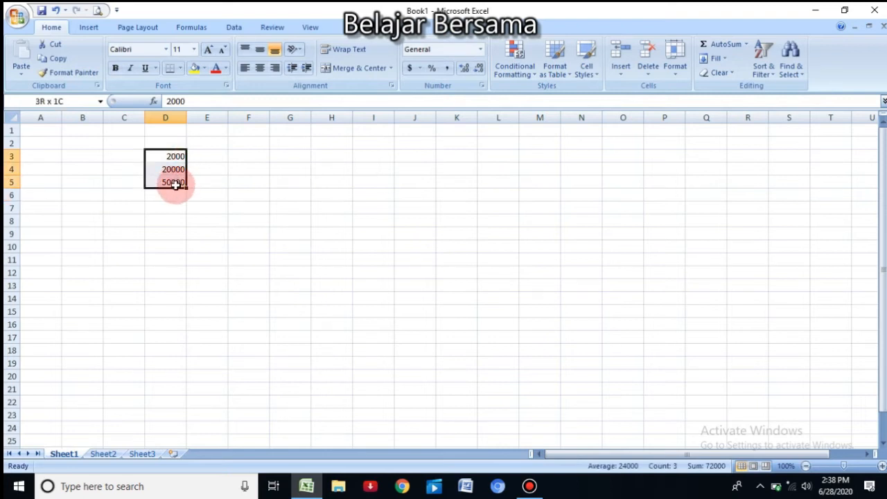
click(194, 49)
click(183, 185)
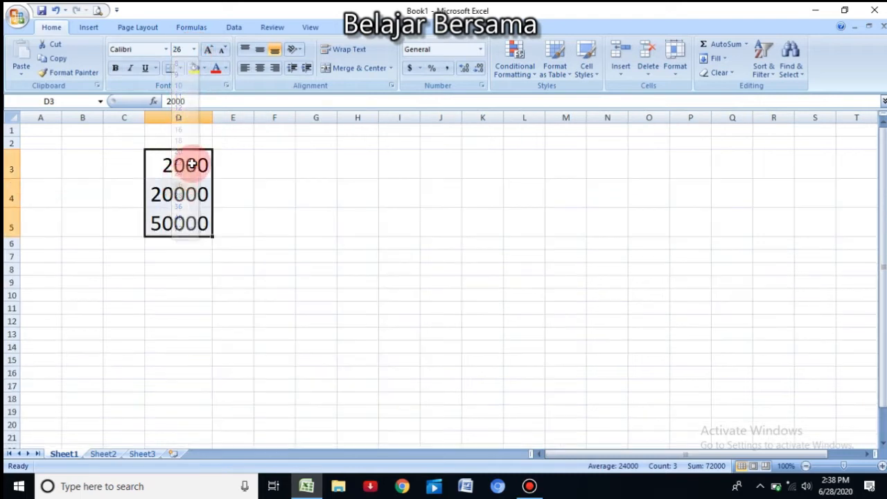
Step: Apply the comma number style to D3:D5 and widen column D to fit its contents
drag(210, 117, 222, 118)
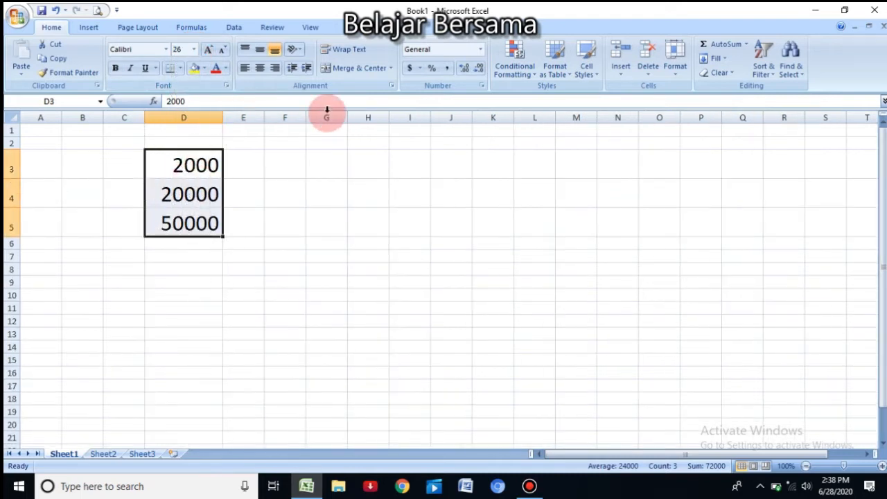
click(447, 68)
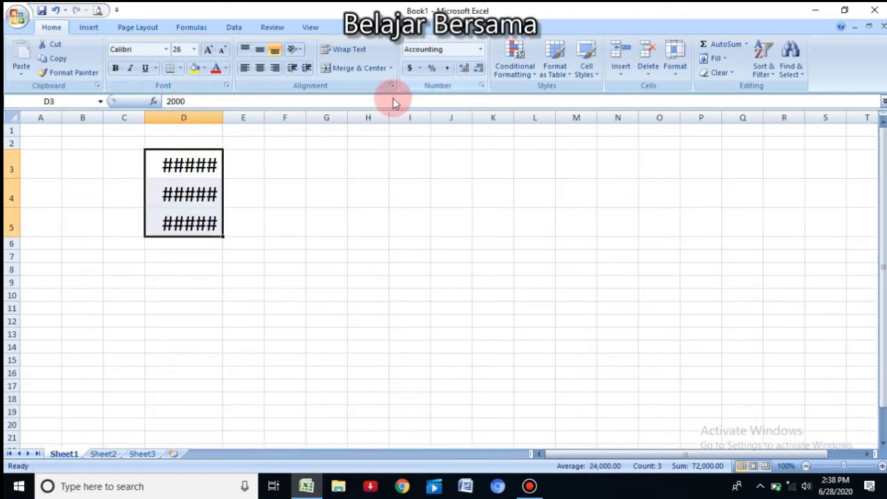
double_click(225, 118)
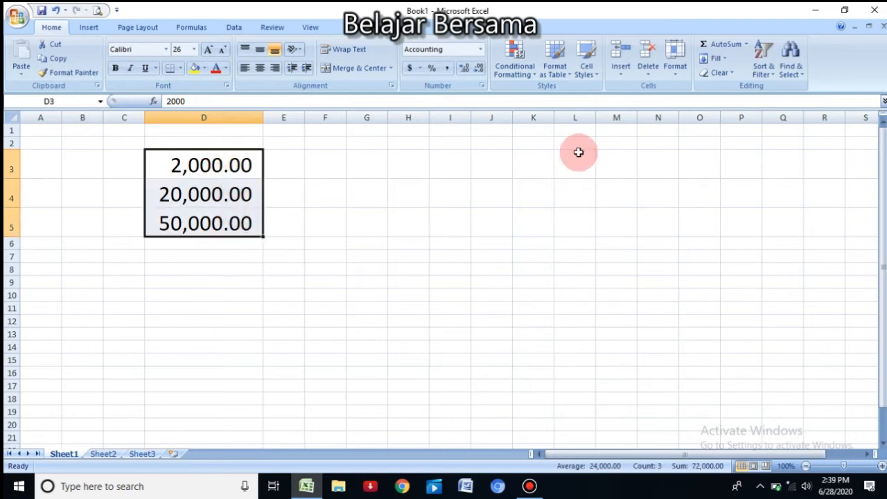
Step: Add the total of D3:D5 in cell D6 with AutoSum
click(704, 47)
click(232, 244)
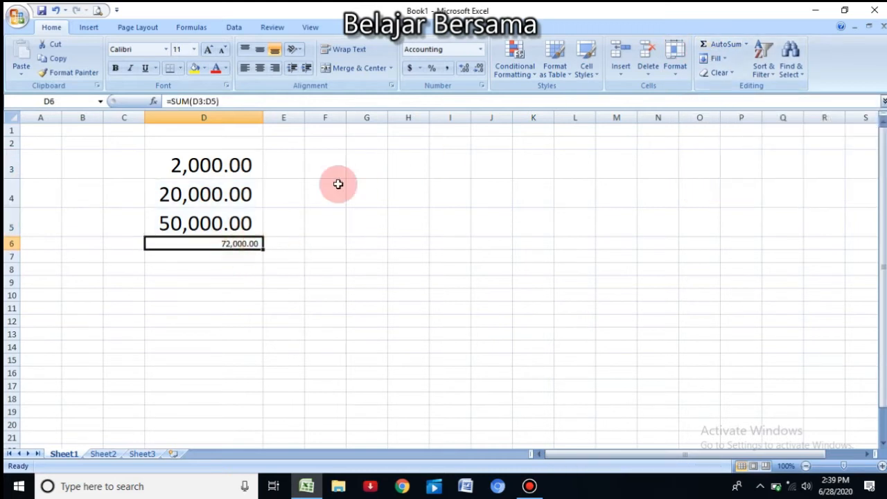
Step: Format the total cell D6 with a yellow fill and font size 24
click(194, 67)
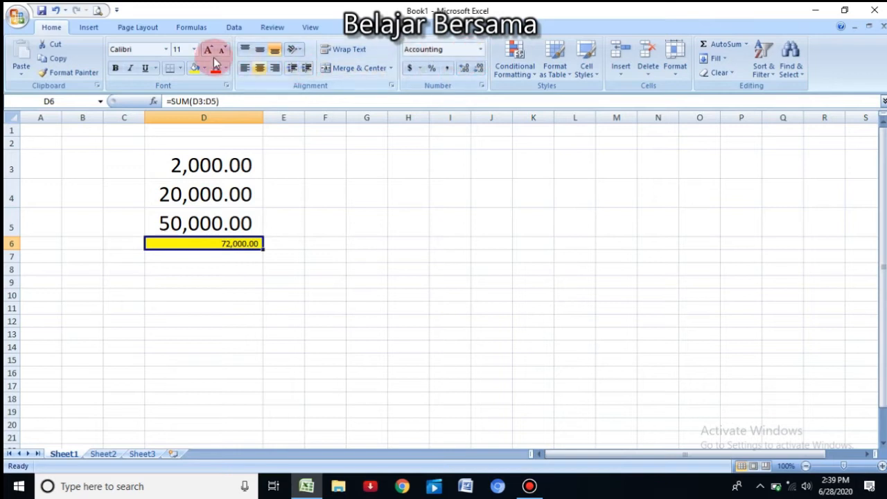
click(194, 49)
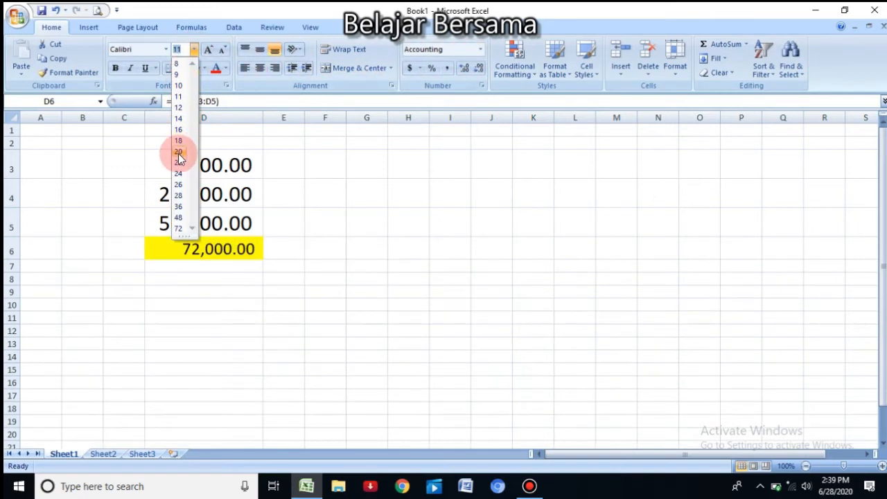
click(178, 173)
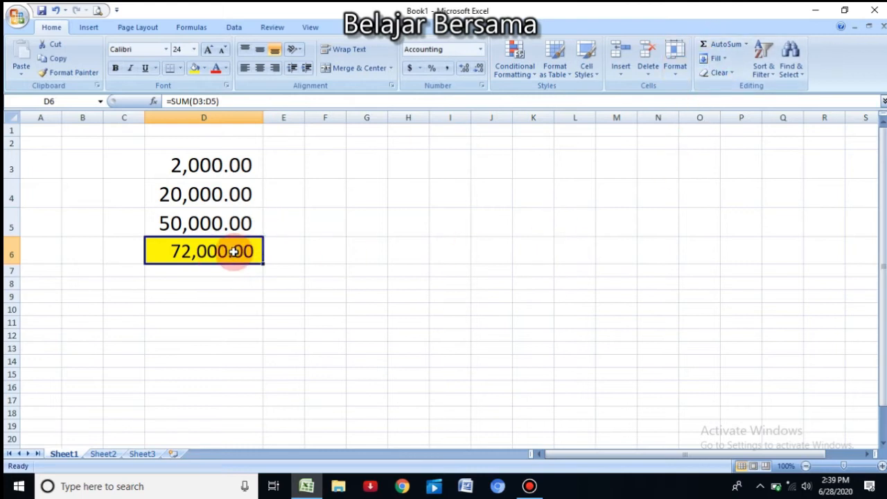
Step: Clear the total in D6 and recalculate it with AutoSum as =SUM(D3:D5)
key(Delete)
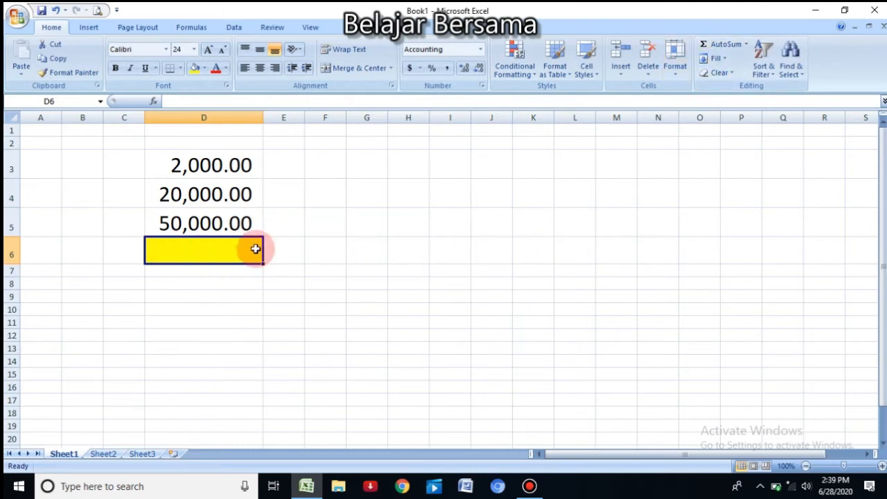
click(293, 268)
click(228, 252)
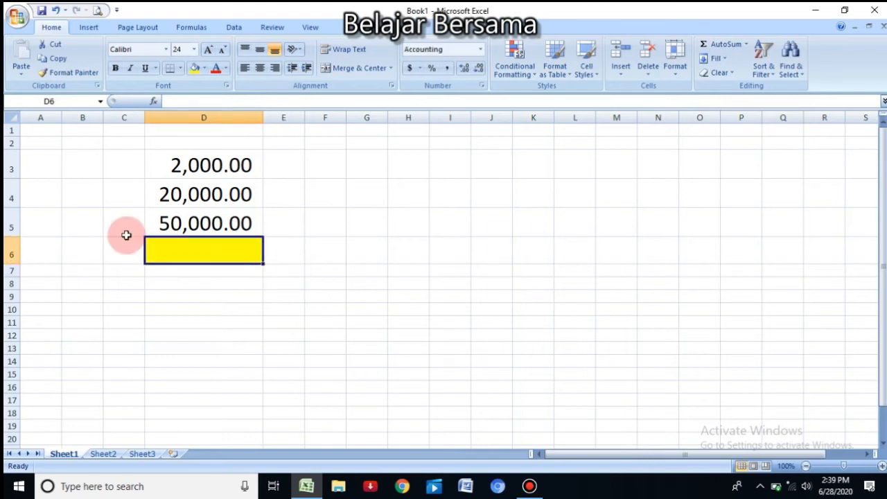
click(704, 46)
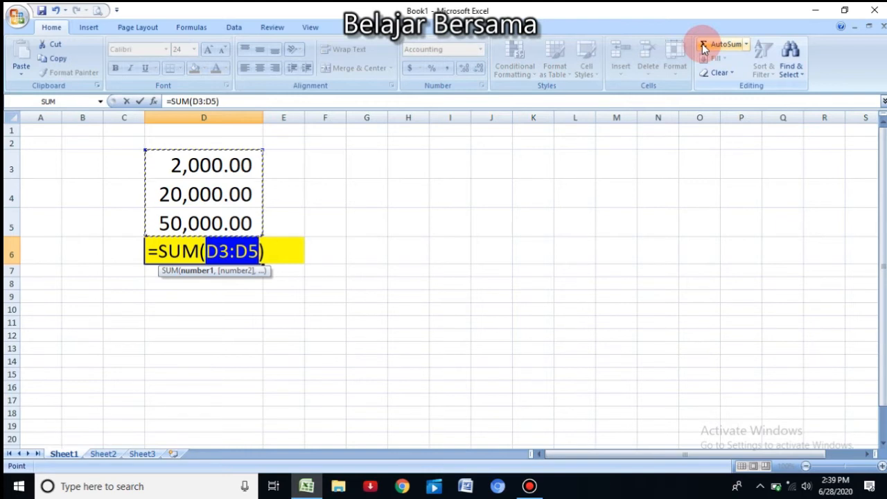
key(Return)
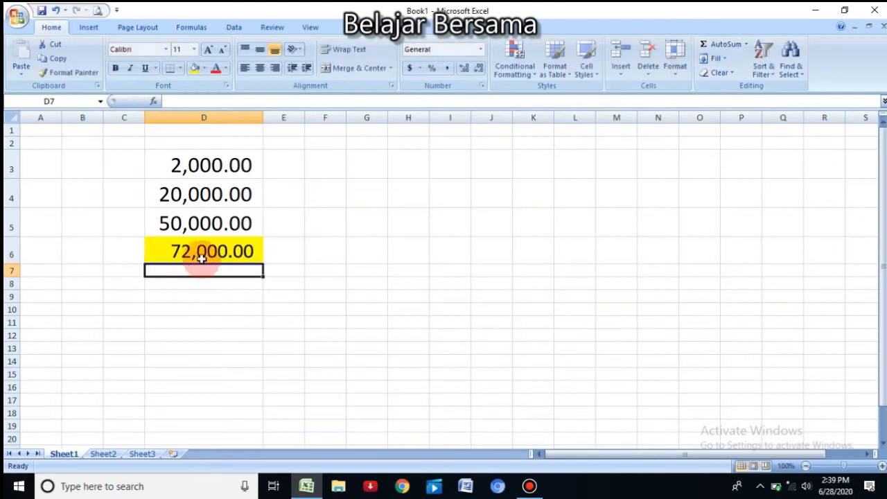
Step: Replace the contents of D6 with the addition formula =D5+D4+D3
click(228, 252)
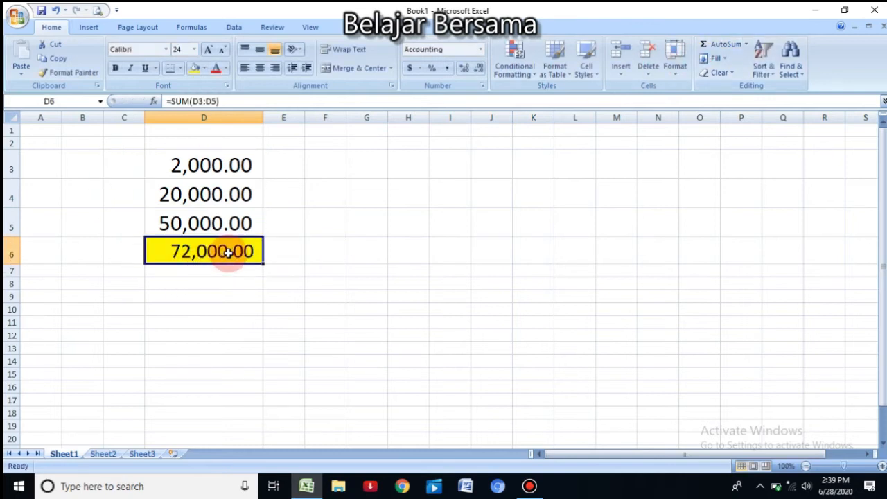
key(Delete)
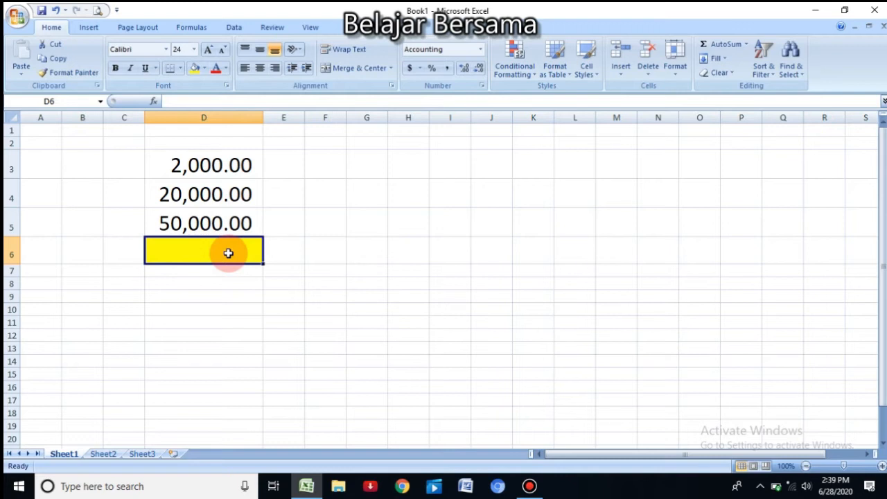
text(=)
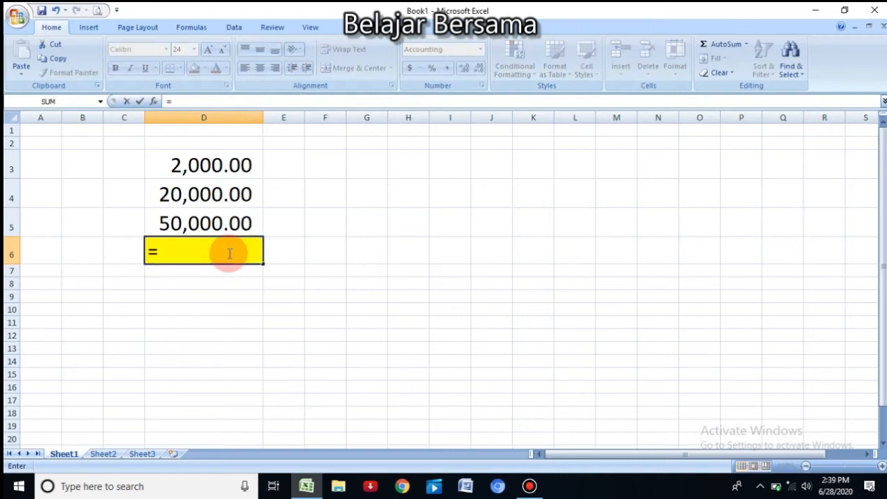
click(211, 224)
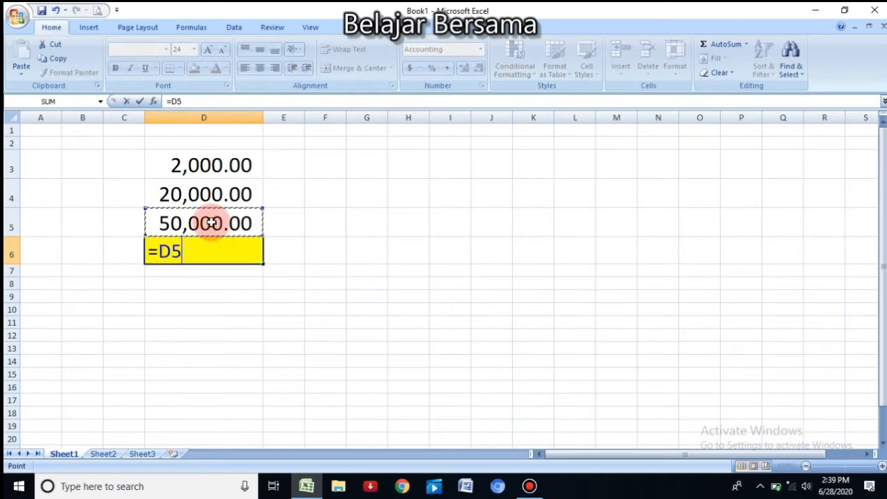
text(+)
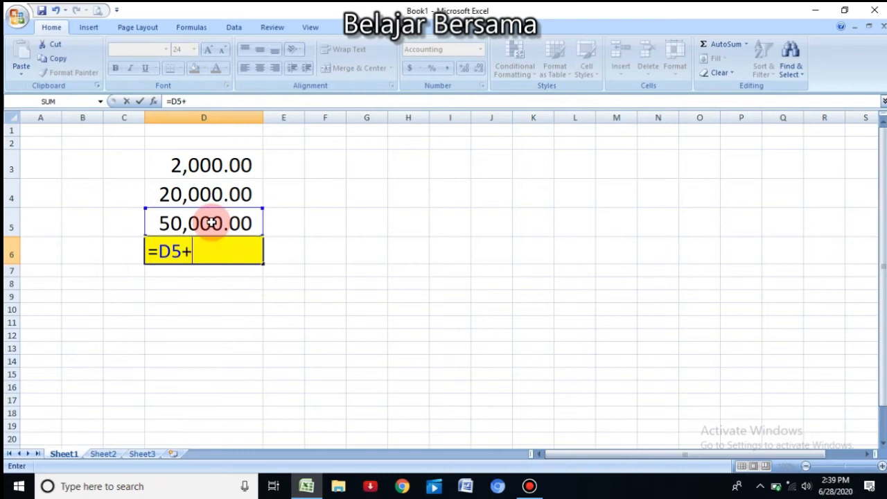
click(215, 197)
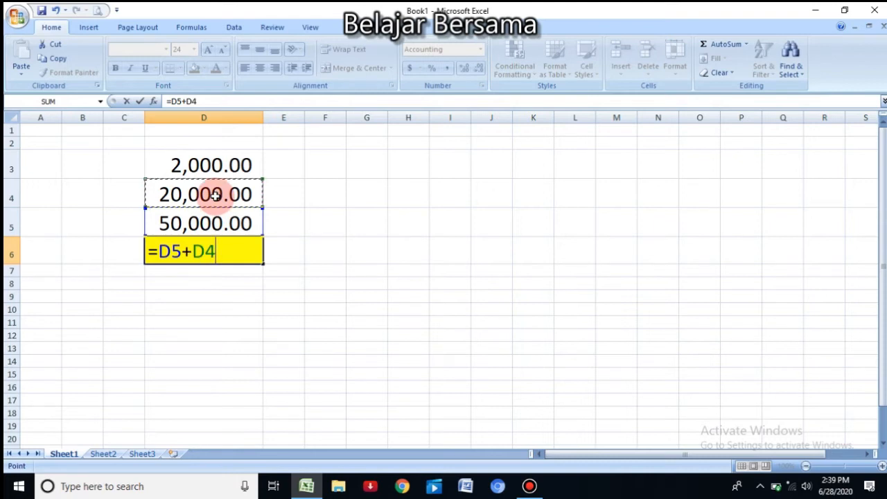
text(+)
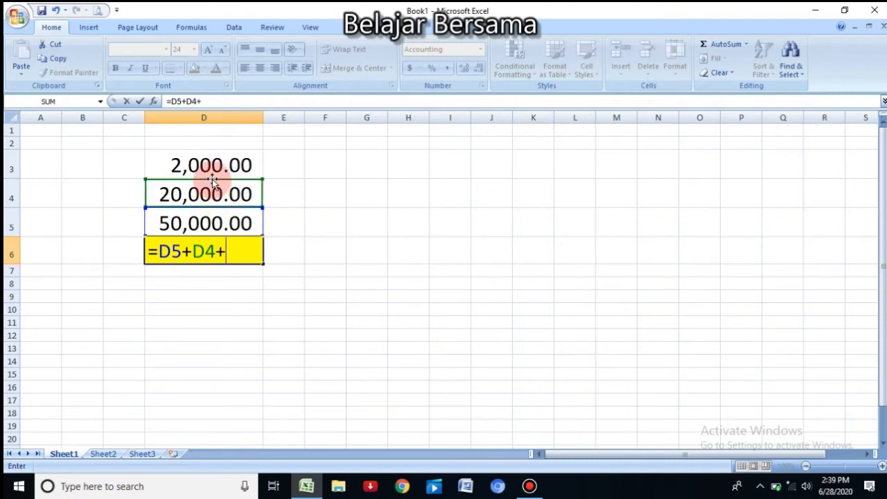
click(215, 169)
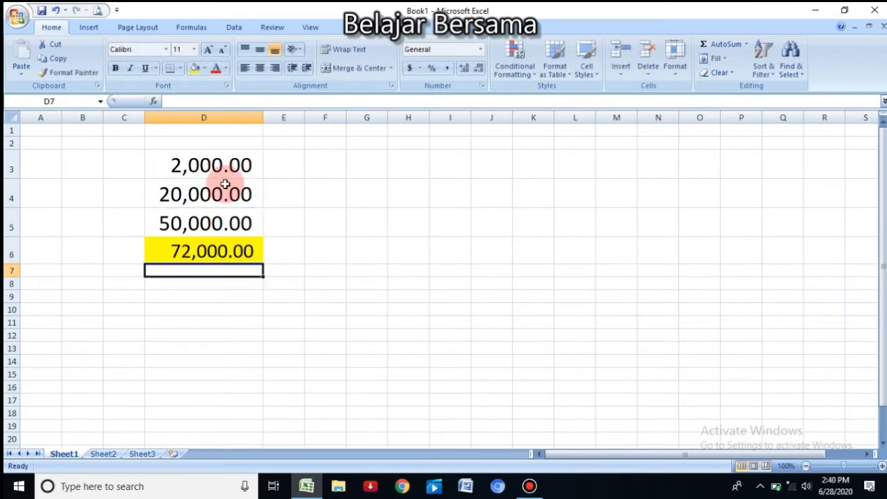
Step: Review the addition formula in D6 against the numbers above it and clear the cell's contents
click(207, 248)
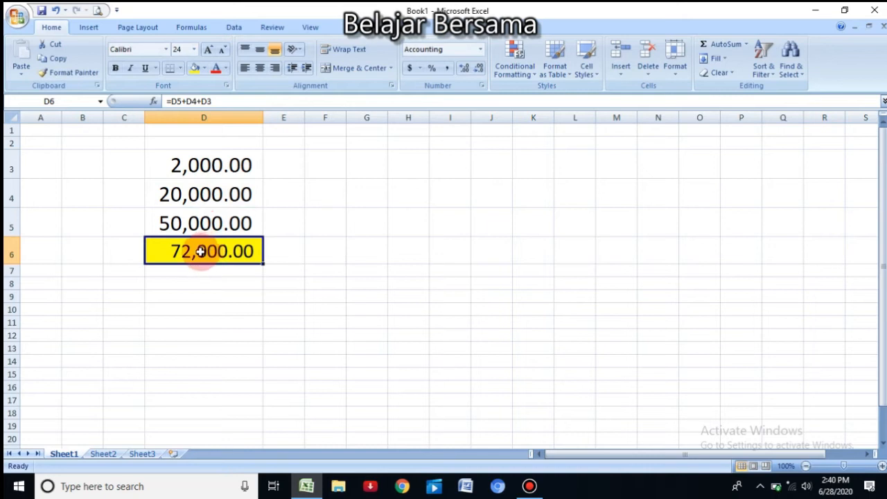
click(330, 269)
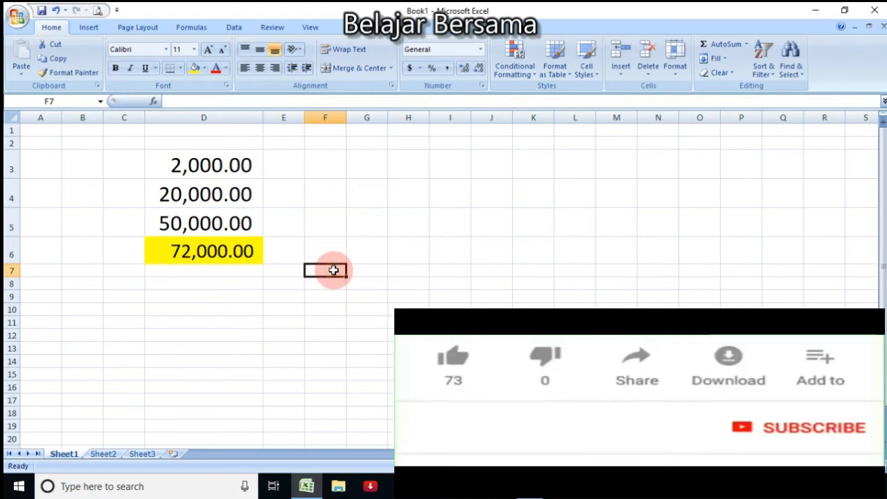
drag(217, 227, 224, 174)
click(225, 257)
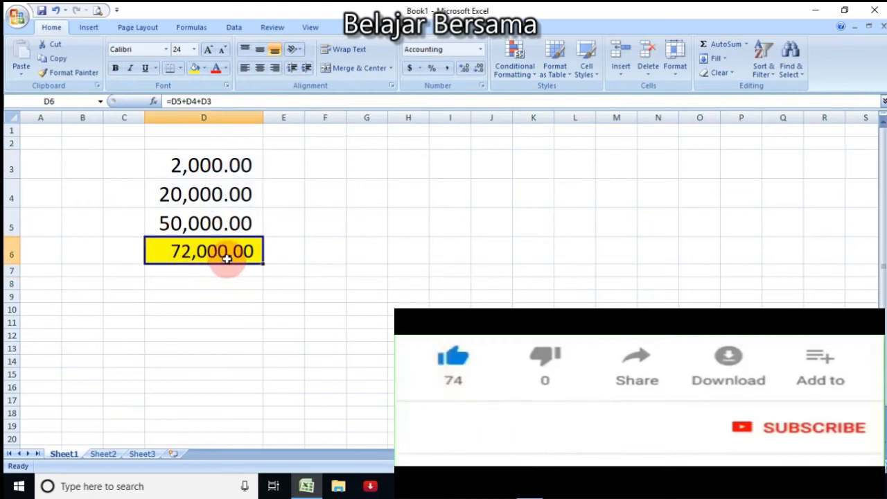
key(Delete)
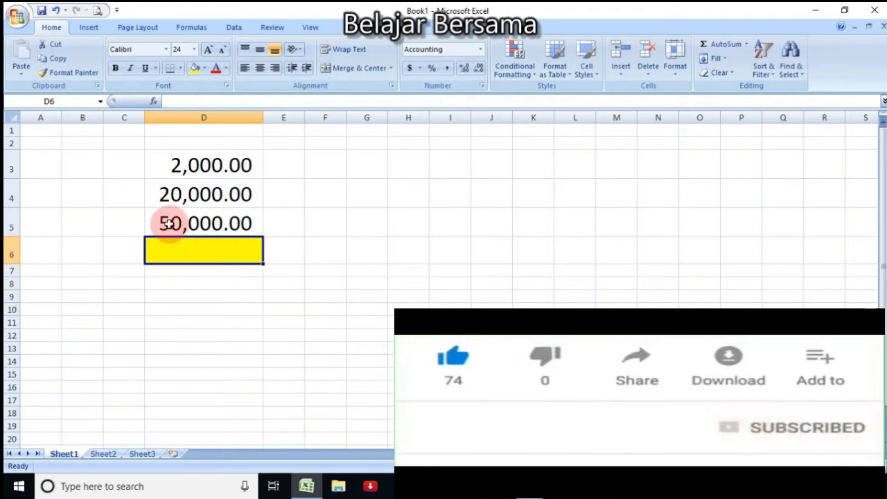
Step: Select the numbers in D3:D5 to read their sum without entering a formula
click(226, 164)
drag(226, 164, 230, 229)
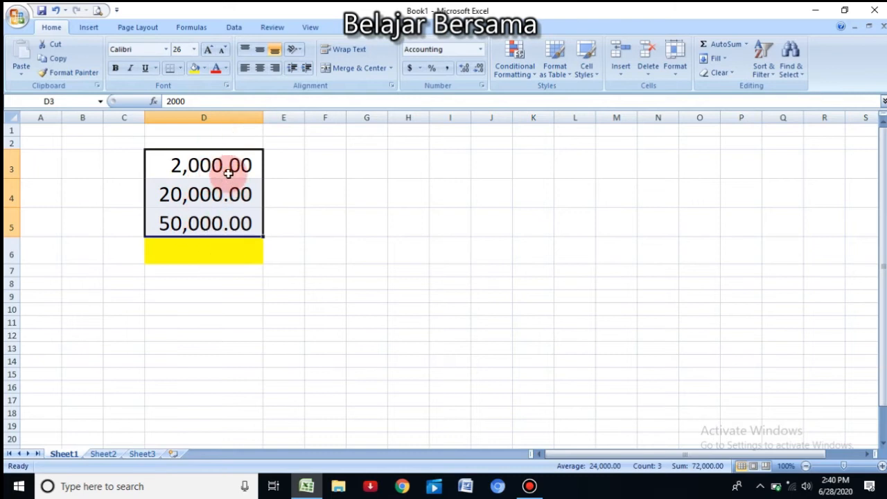
click(224, 247)
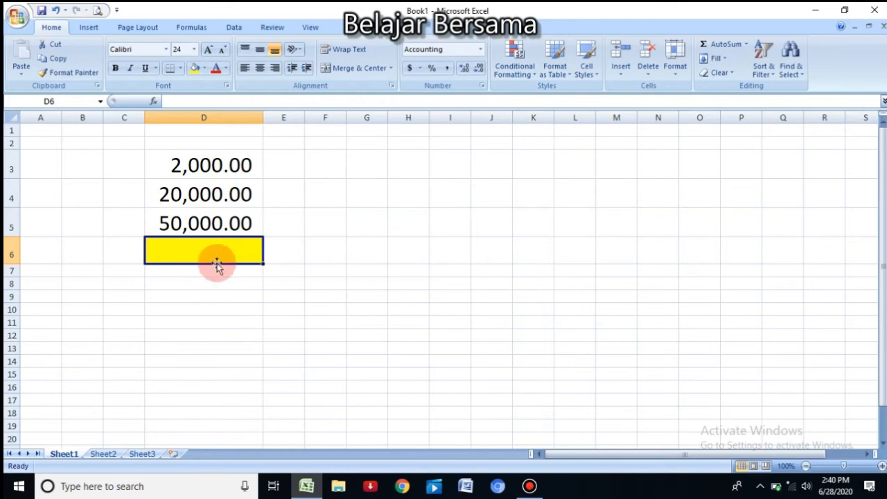
click(223, 165)
drag(224, 165, 224, 220)
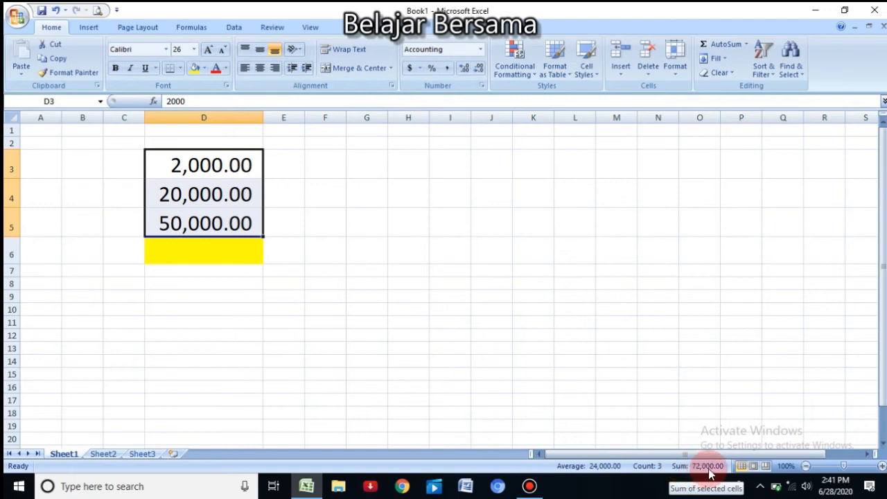
click(193, 142)
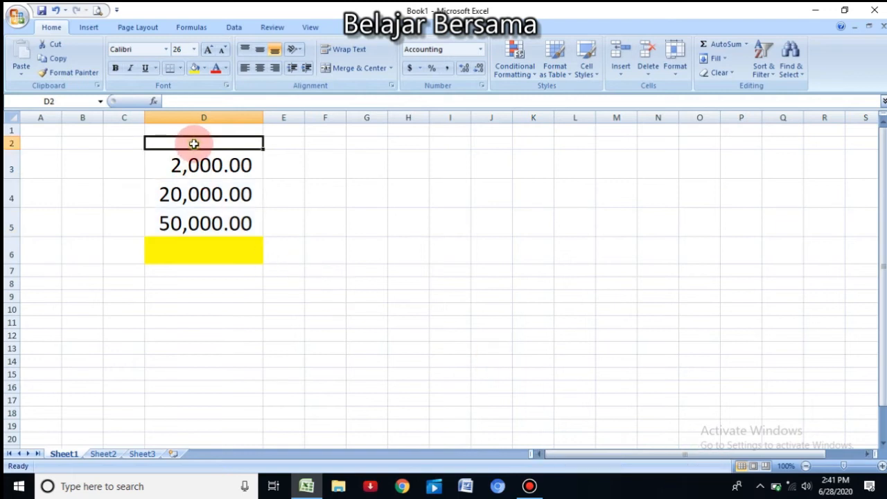
Step: Enter 6000 in cell D2 above the existing numbers
text(60)
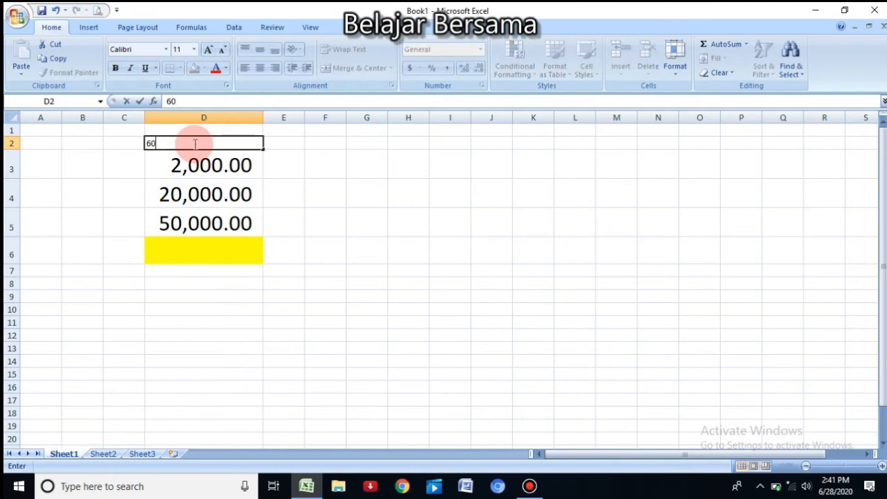
text(00)
key(Return)
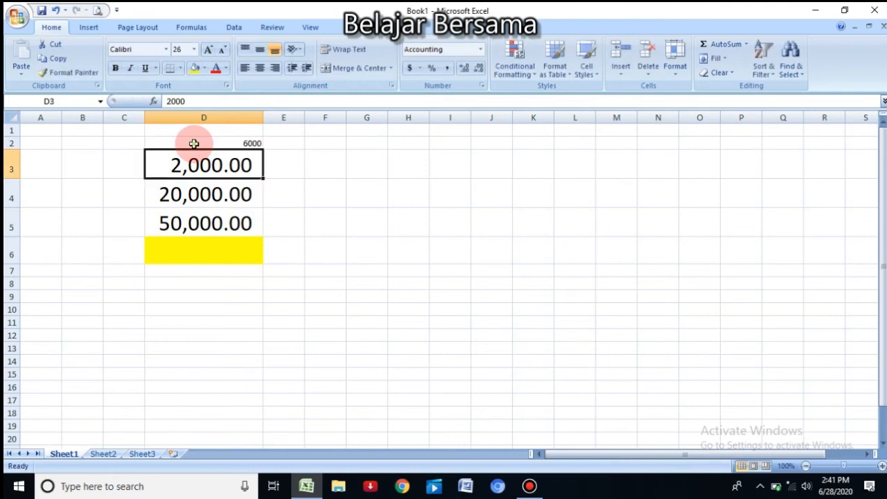
Step: Format D2 with font size 20 and the comma number style
click(194, 143)
click(193, 51)
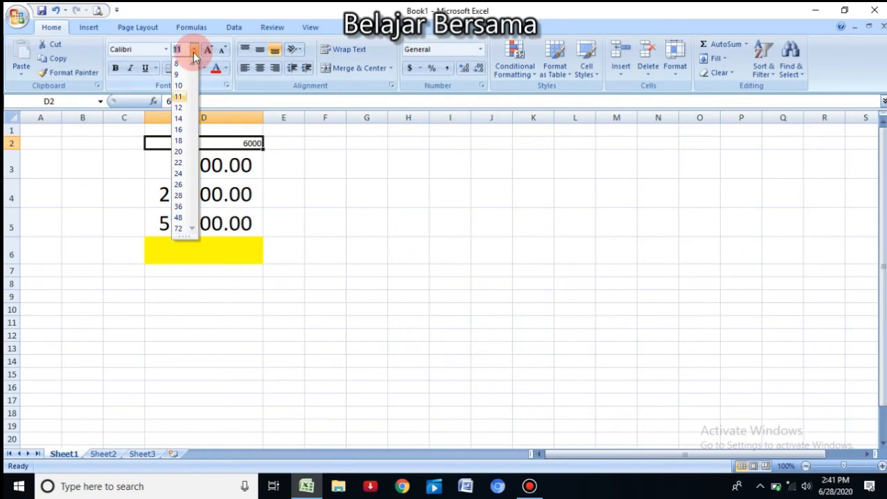
click(179, 151)
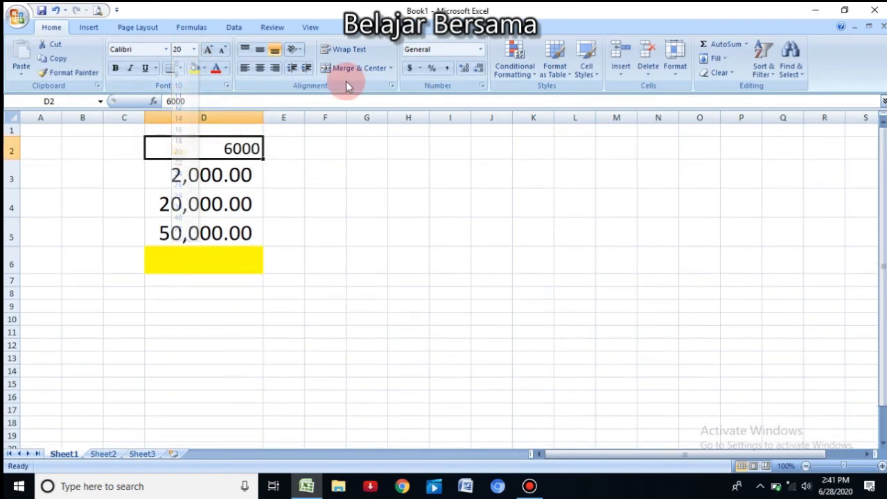
click(447, 68)
click(408, 174)
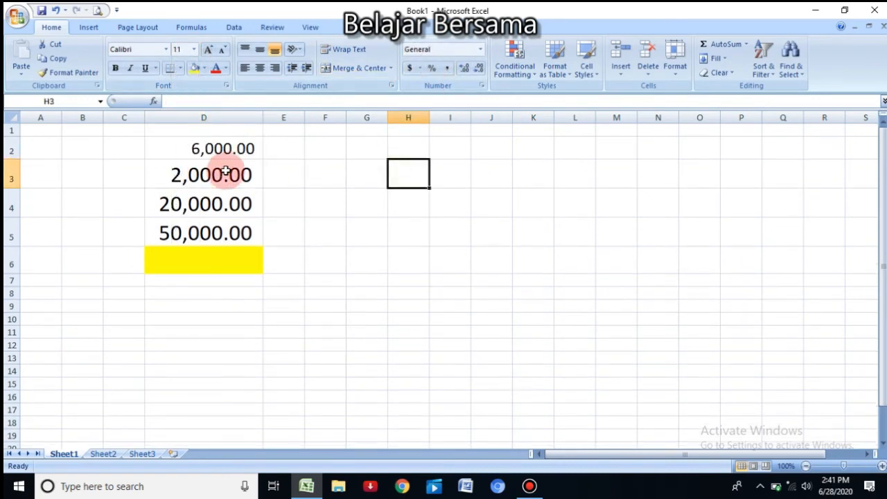
Step: Select the numbers in D2:D5 to read their sum without a formula
drag(238, 149, 237, 233)
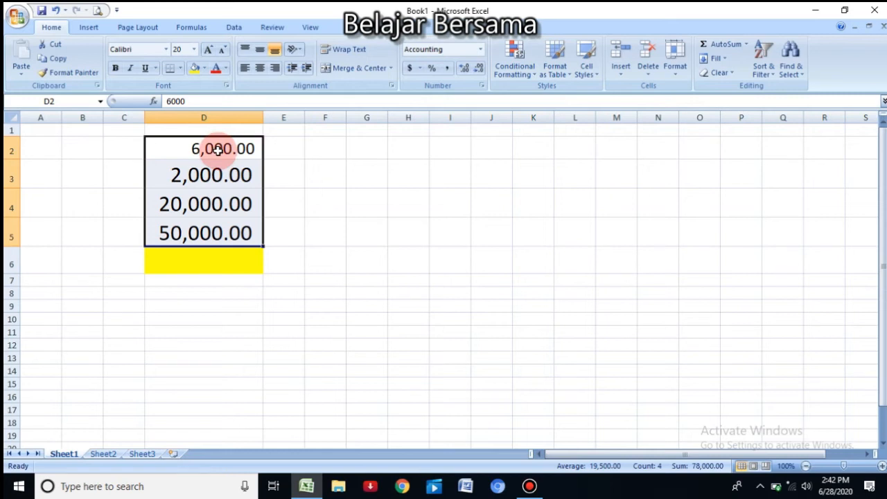
click(294, 229)
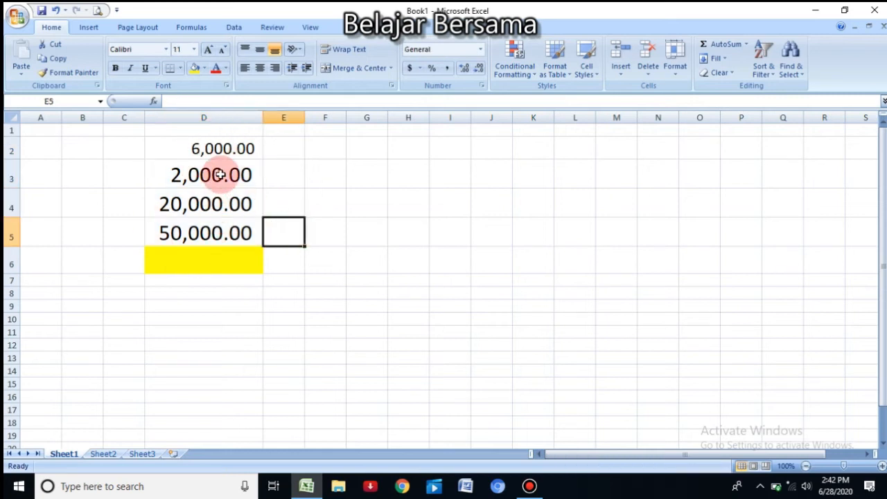
Step: Enter 2 in F2 and copy it down through F5
click(327, 152)
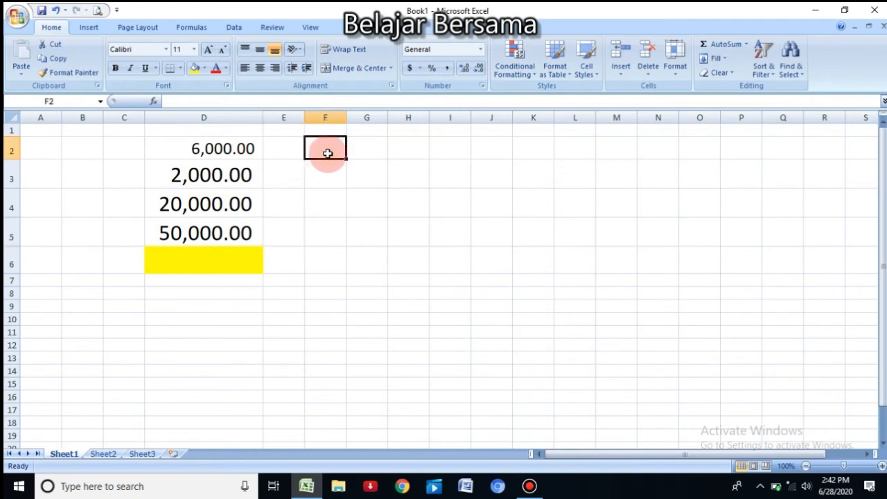
text(5)
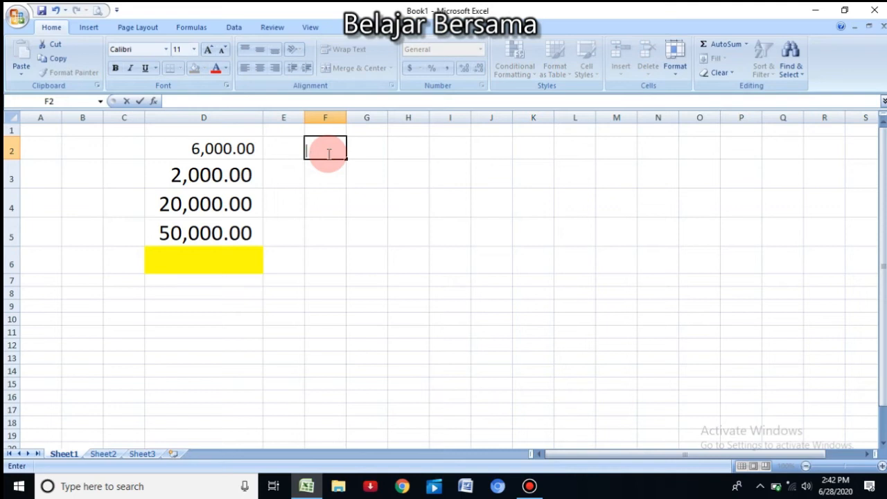
key(Return)
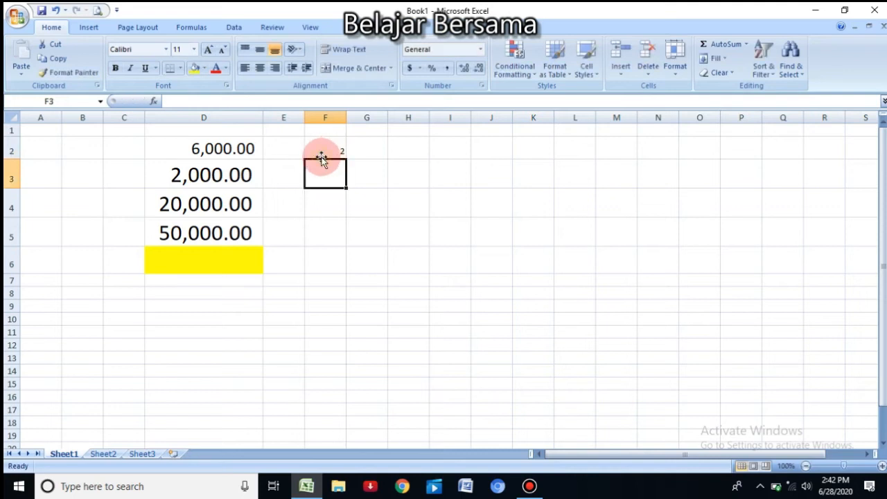
click(323, 152)
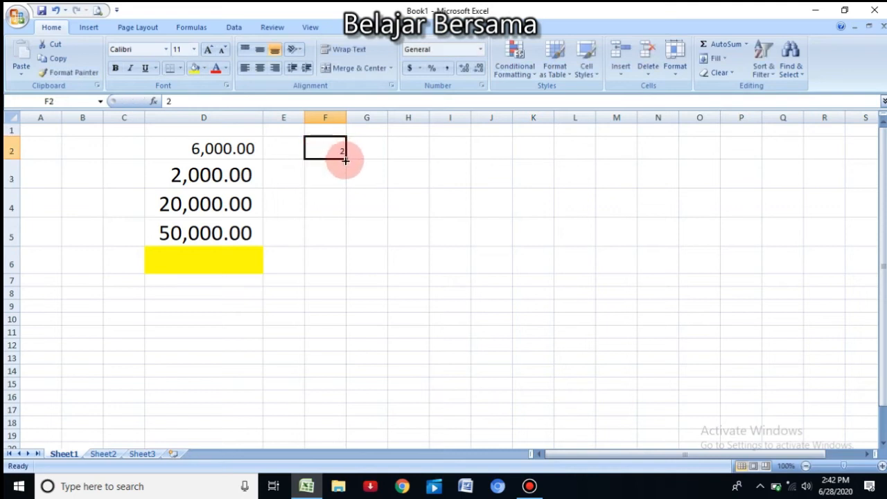
drag(346, 159, 342, 239)
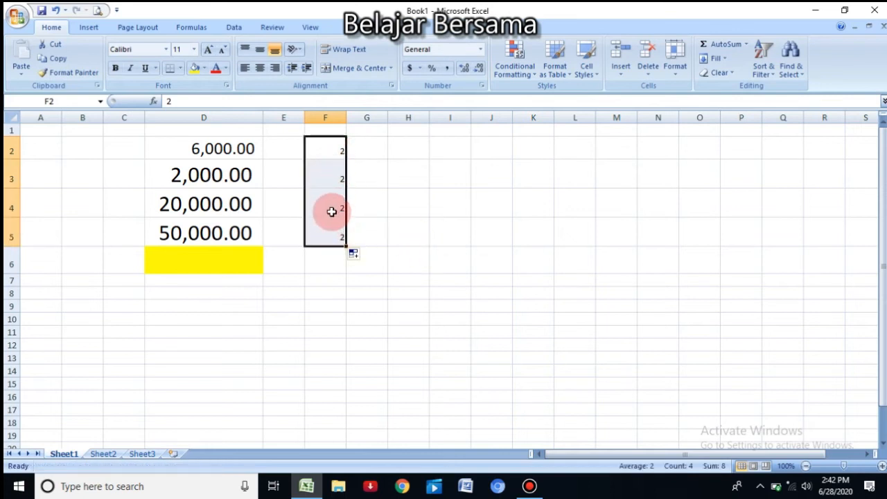
Step: Center the values in F2:F5 horizontally
click(333, 113)
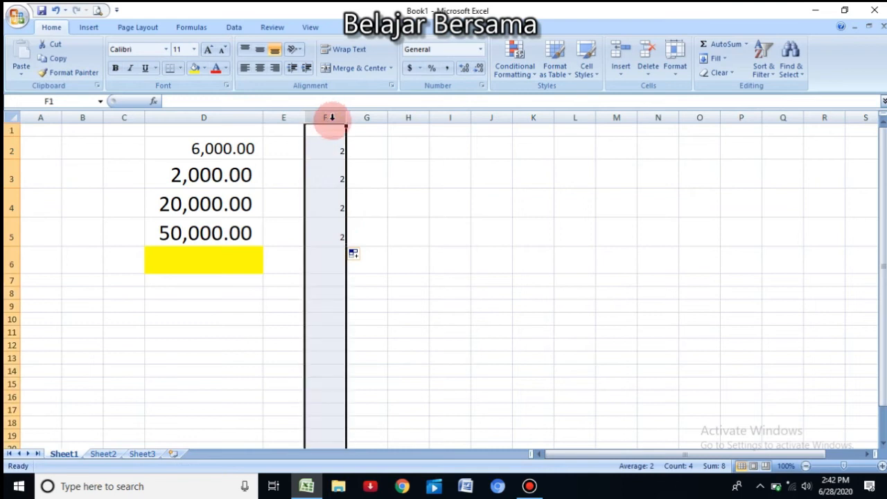
drag(339, 150, 337, 229)
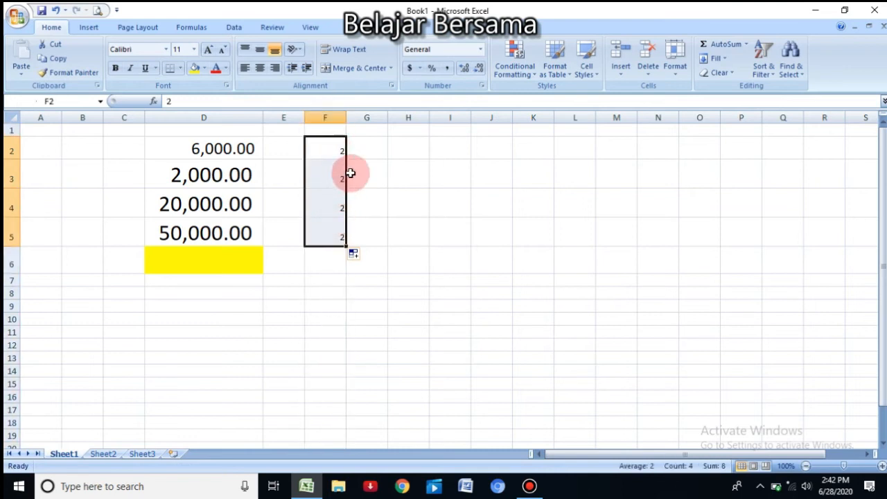
click(261, 69)
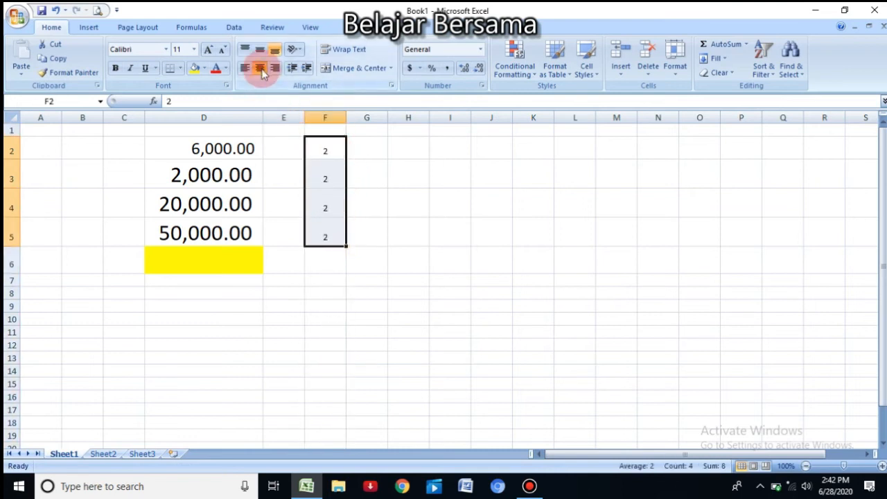
Step: Widen column G and enter the division formula =D2/F2 in G2
drag(387, 118, 468, 130)
click(407, 147)
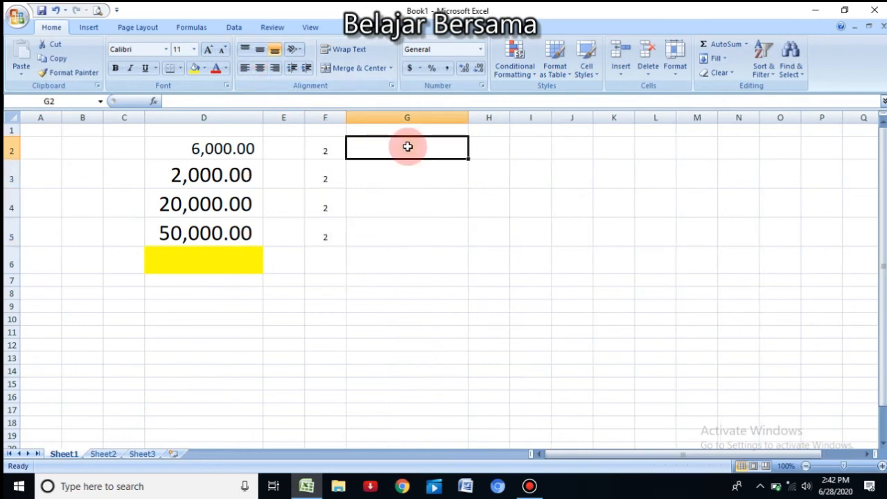
text(=)
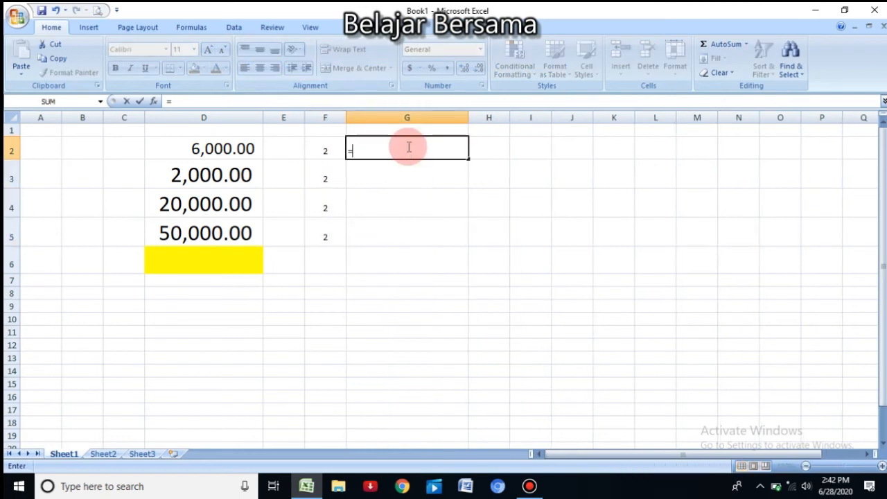
click(224, 154)
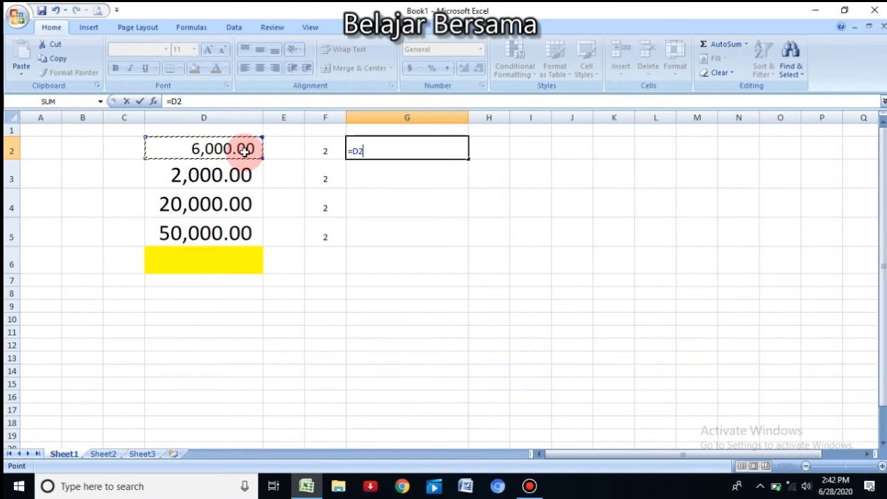
text(/)
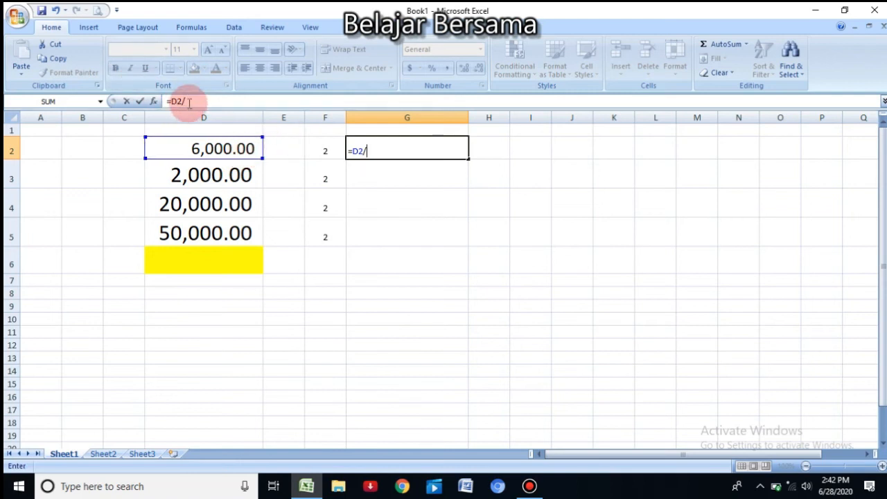
click(325, 149)
key(Return)
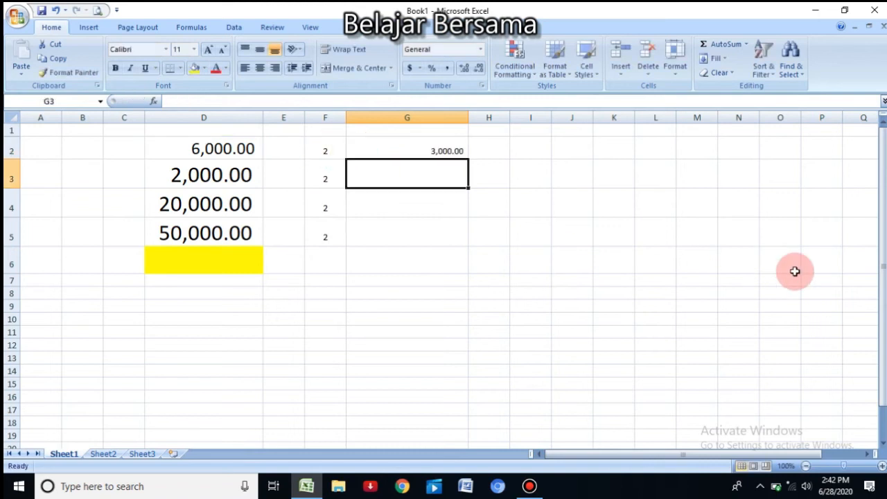
Step: Copy the division formula from G2 down to G5 and make G2:G5 bold
click(377, 152)
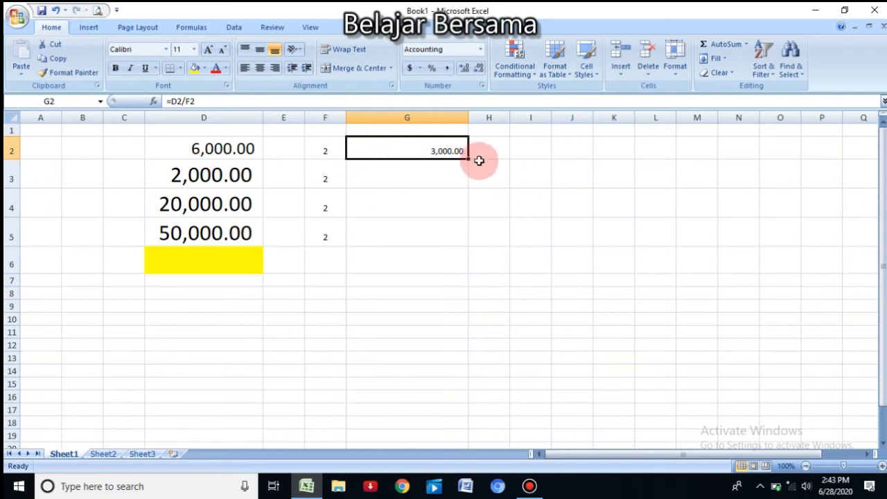
drag(468, 160, 473, 243)
drag(431, 150, 426, 236)
click(115, 68)
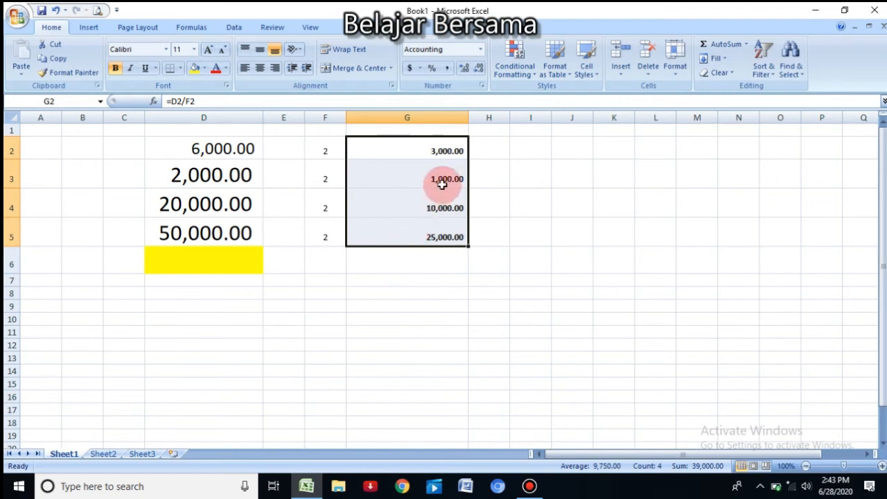
Step: Review the division formula in G2, the divisors in F2:F5 and the results in G2:G5
click(434, 147)
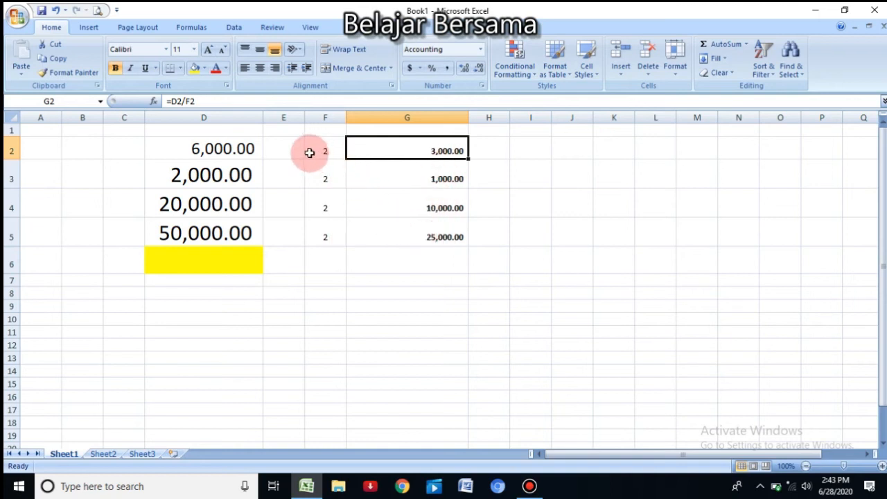
drag(326, 154, 328, 238)
drag(425, 151, 427, 228)
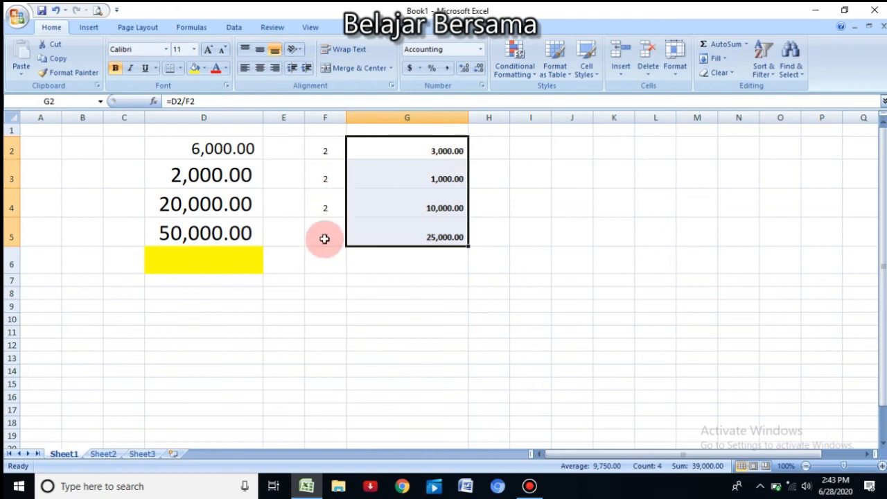
Step: Change the divisor in F5 to 4 and check the result in G5
click(324, 239)
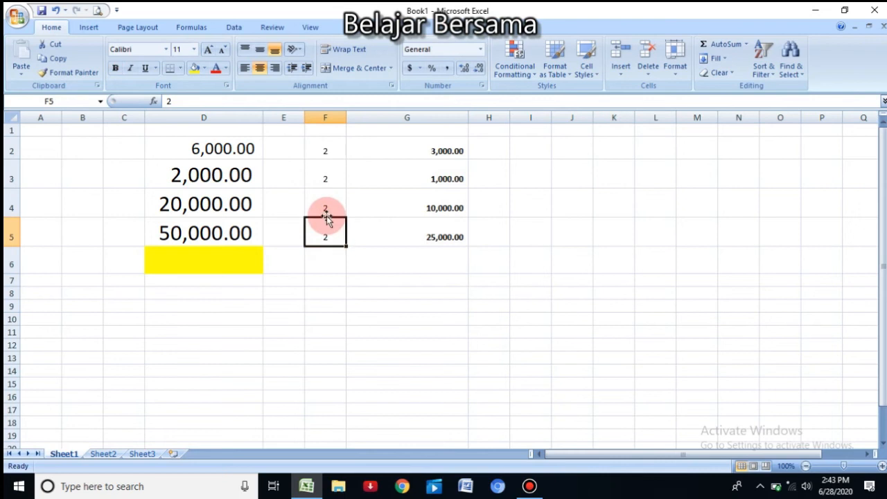
text(4)
key(Return)
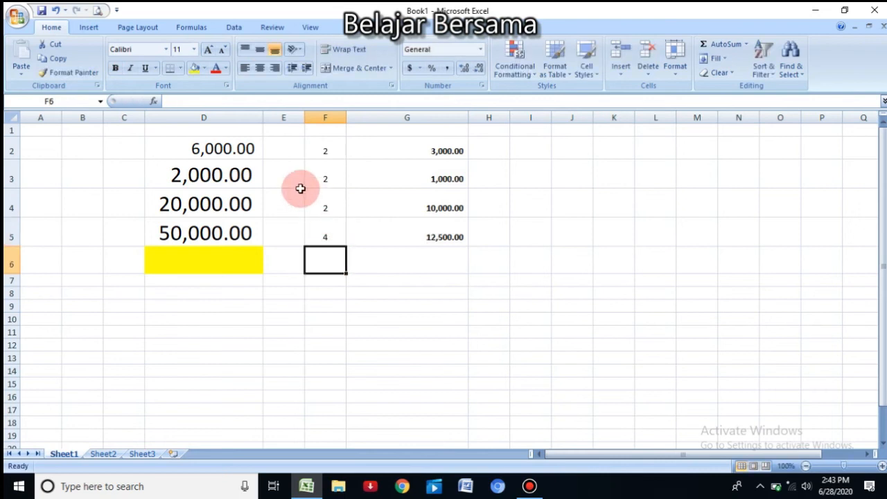
click(443, 237)
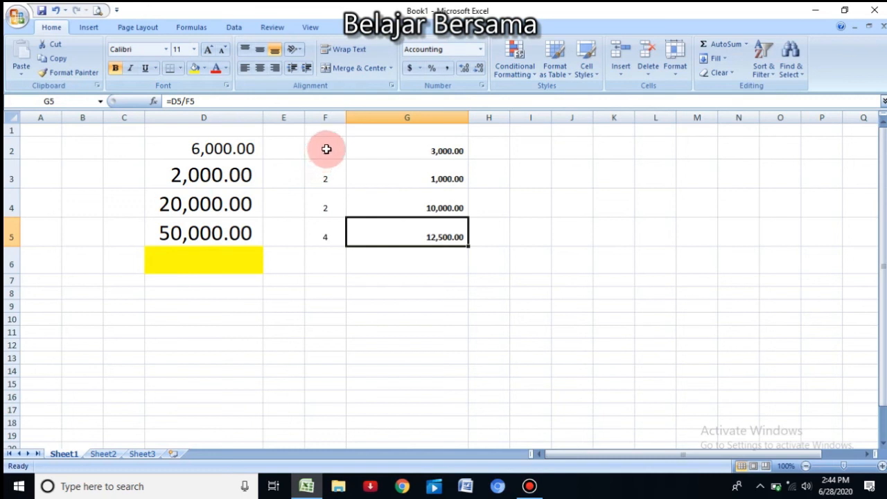
Step: Change the formula in G2 from division to multiplication, making it =D2*F2
click(326, 150)
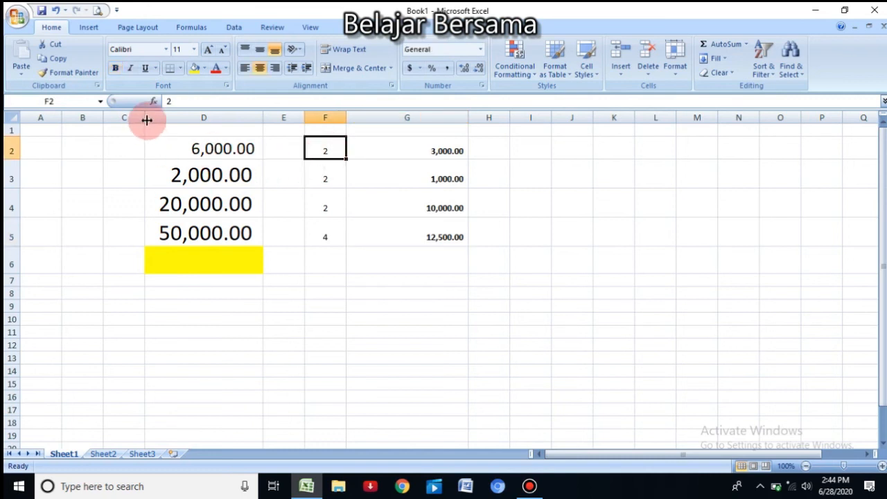
click(447, 152)
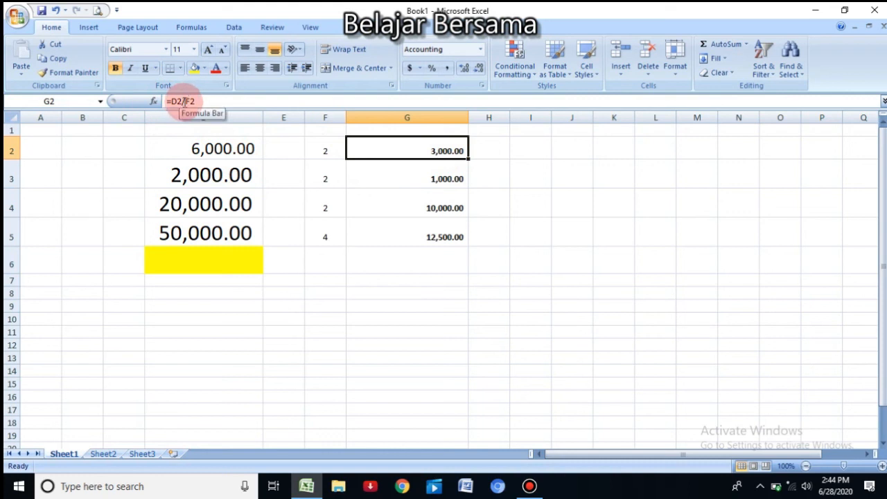
click(182, 101)
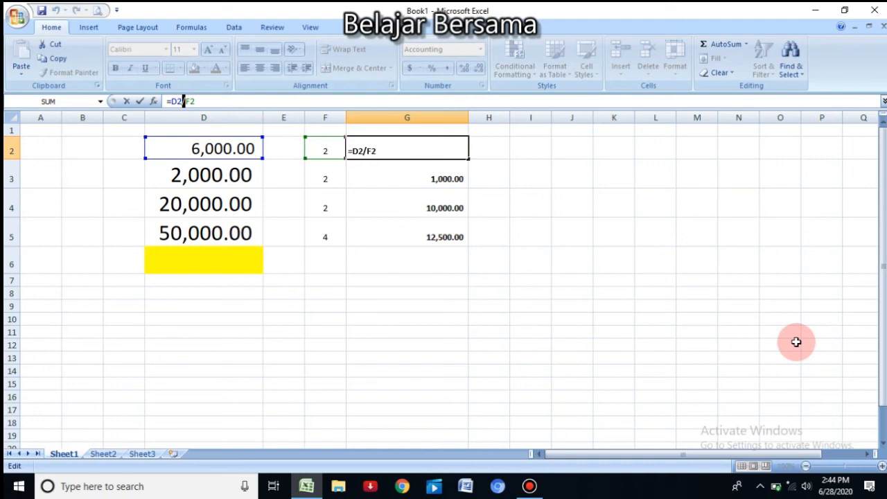
text(*)
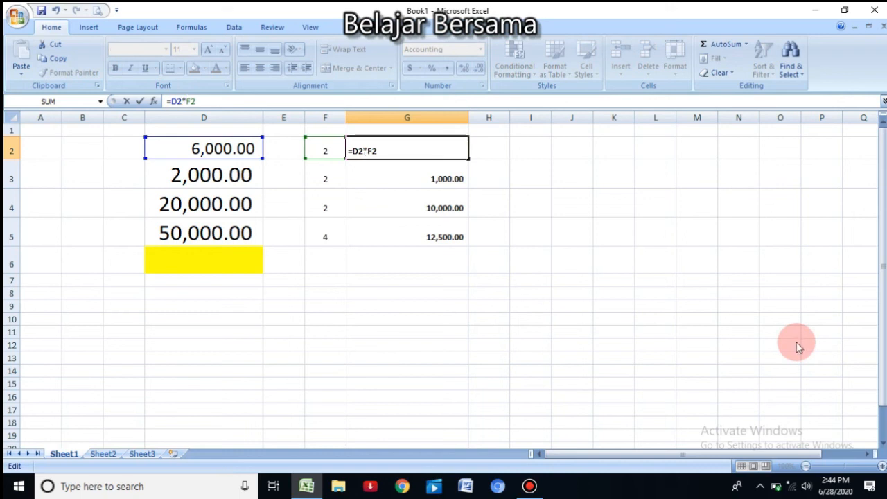
key(Return)
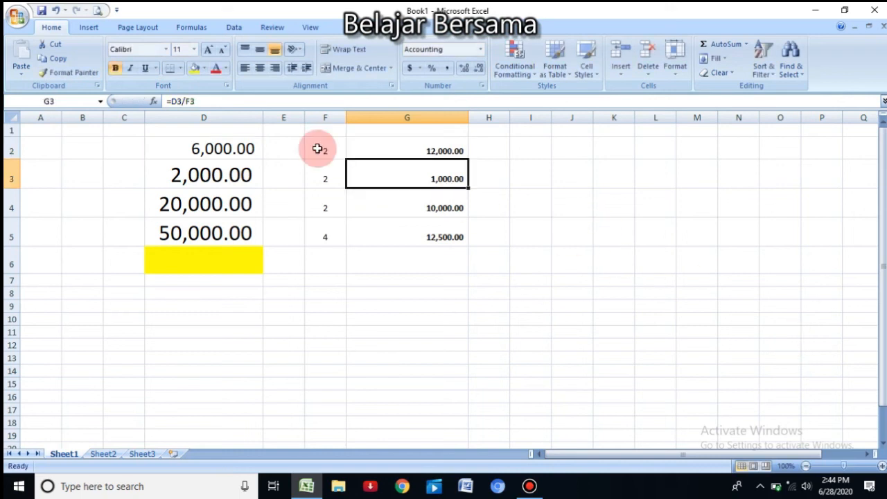
Step: Check the multiplication formula in G2 against the multiplier in F2
click(439, 148)
click(332, 154)
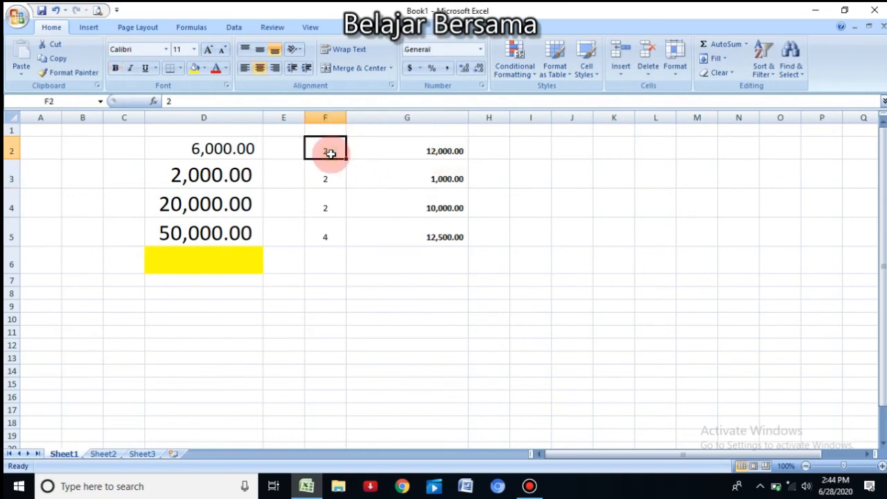
click(450, 147)
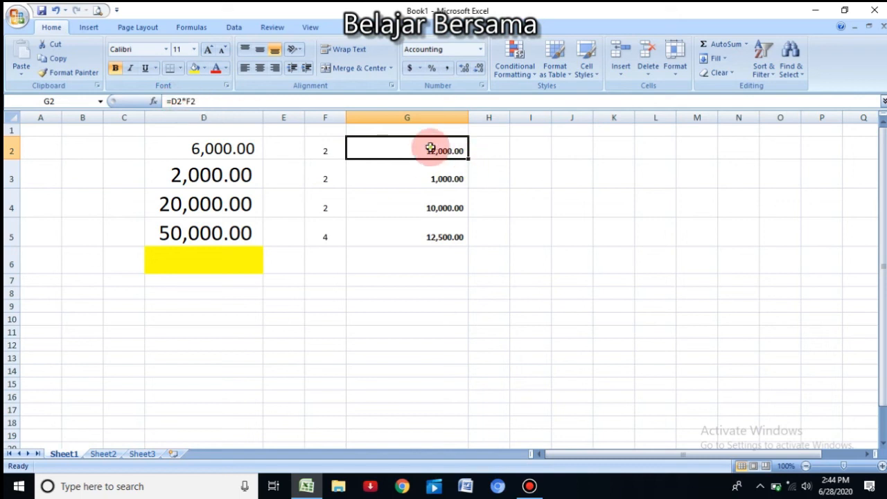
Step: Shade G2:G5 yellow and copy the multiplication formula from G2 down to G5
drag(422, 145, 432, 233)
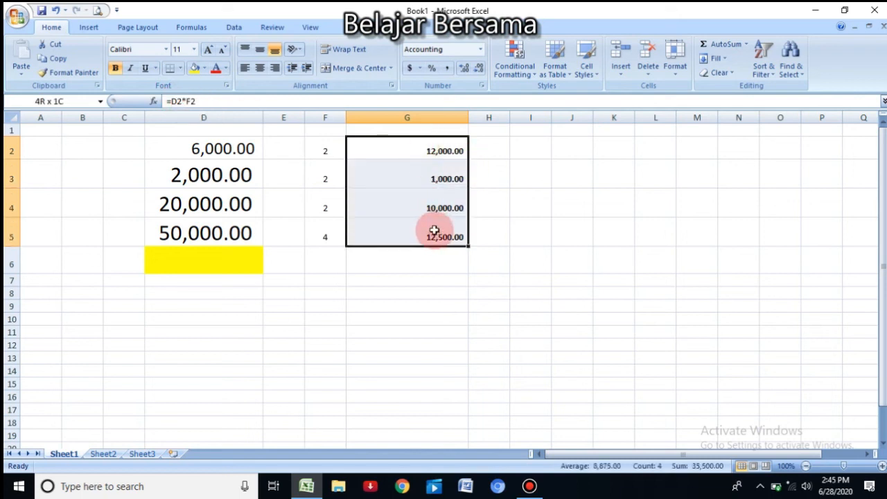
click(195, 67)
click(601, 231)
click(400, 151)
drag(476, 162, 485, 248)
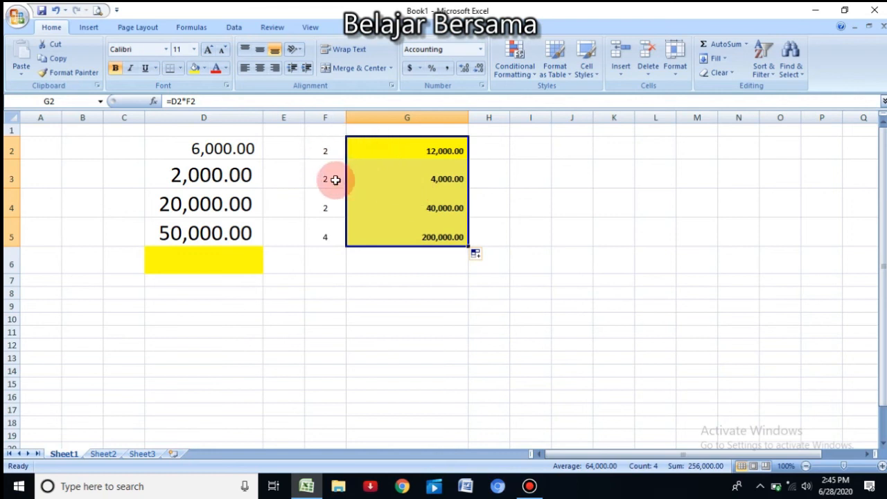
Step: Shade the multipliers in F2:F5 with a blue fill color
click(327, 142)
drag(327, 142, 323, 232)
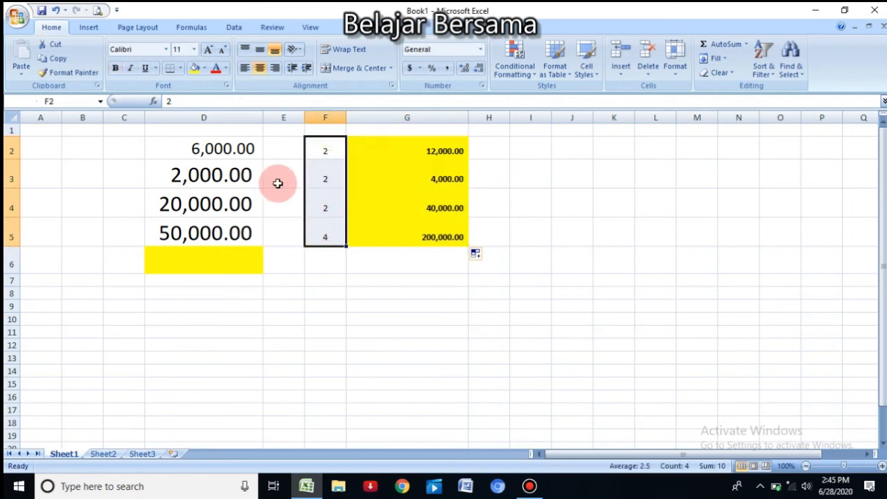
click(205, 68)
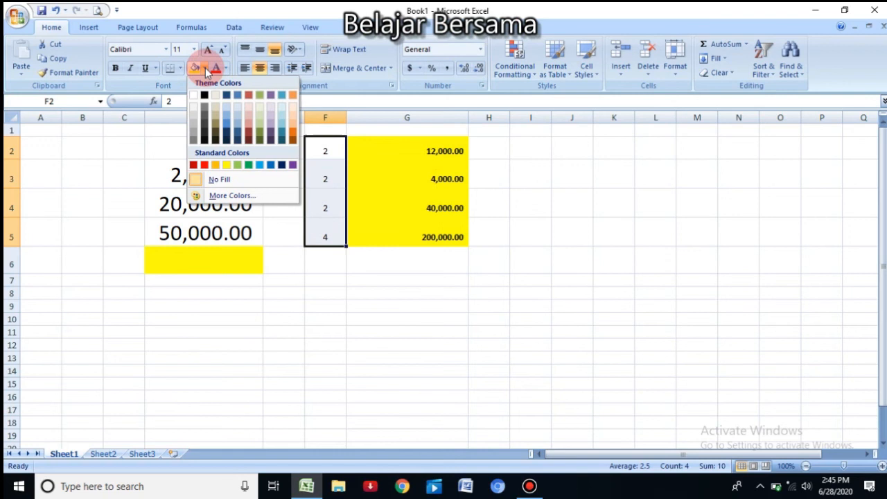
Step: Review the multipliers in F2:F5 alongside the multiplication results in G2:G5
click(319, 148)
drag(318, 149, 335, 236)
drag(420, 148, 421, 236)
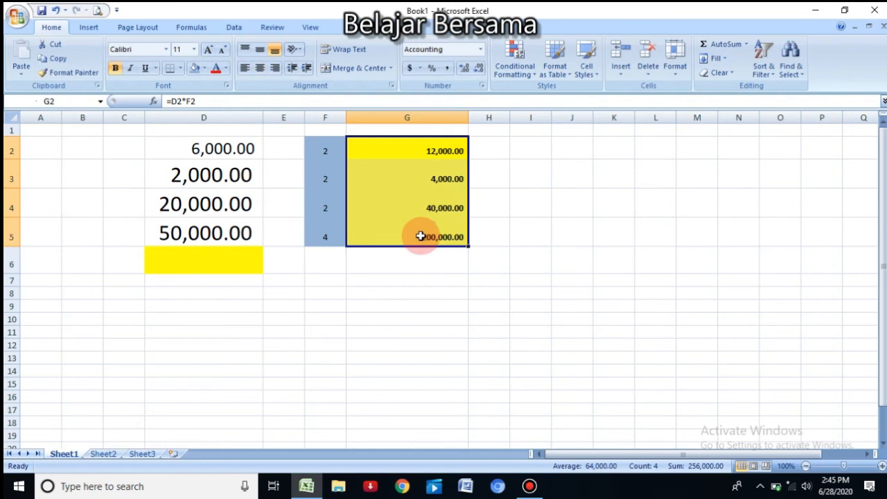